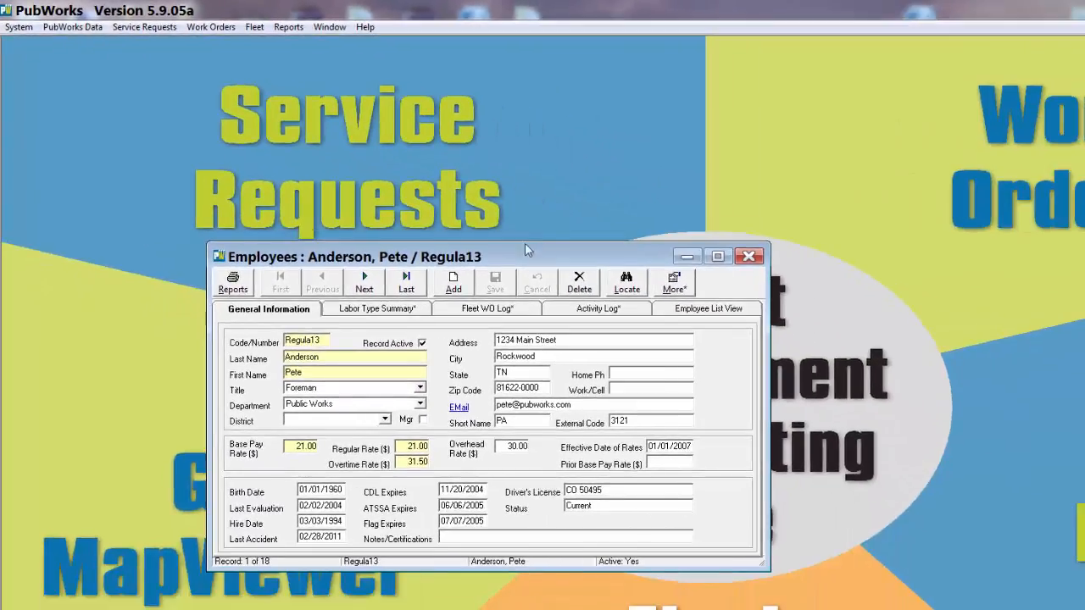
- Start a new employee record and enter its unique employee code
left_click_drag(525, 246, 418, 143)
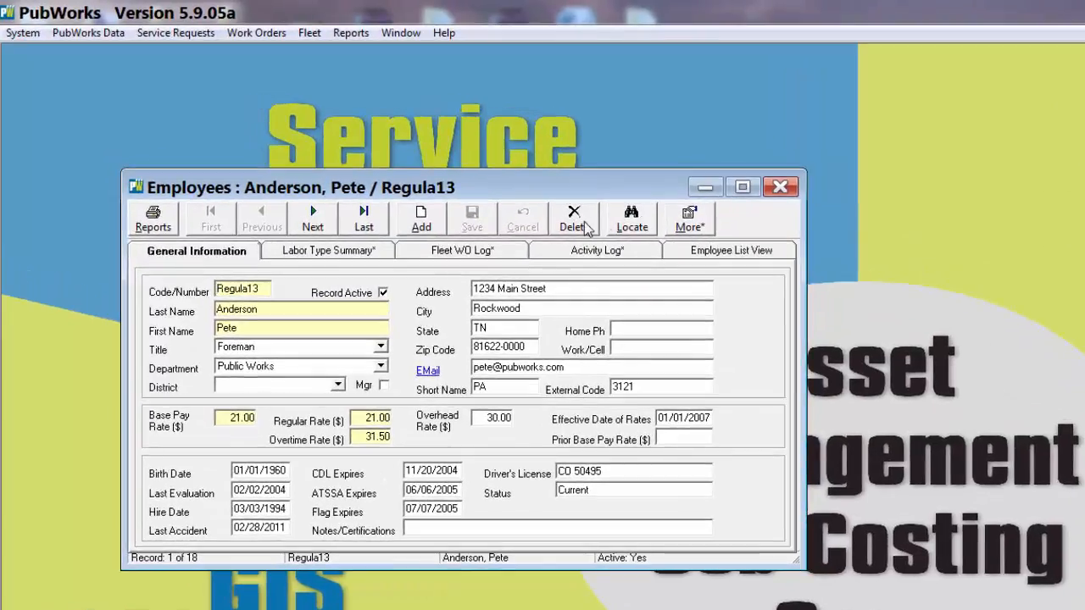
left_click(419, 222)
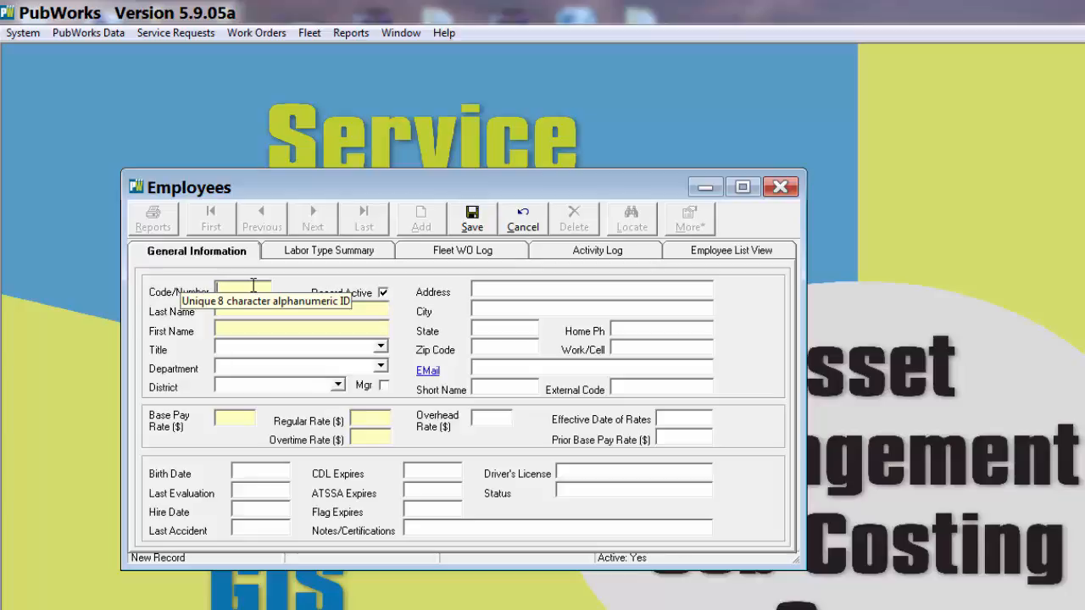
type("B")
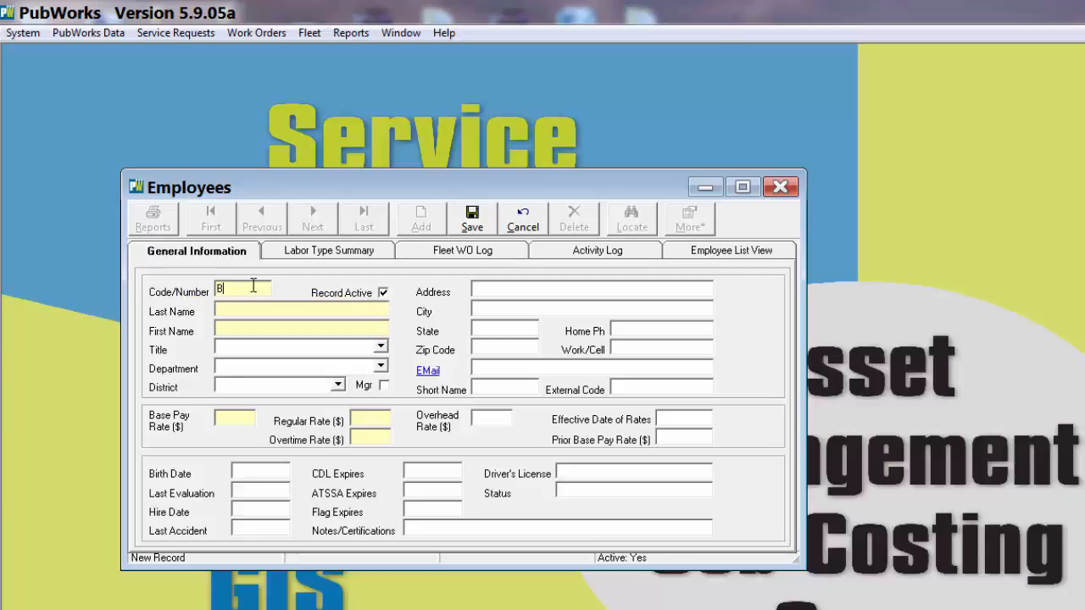
type("2B3")
- Fill in the new employee's last name and first name
left_click(275, 309)
key("Tab")
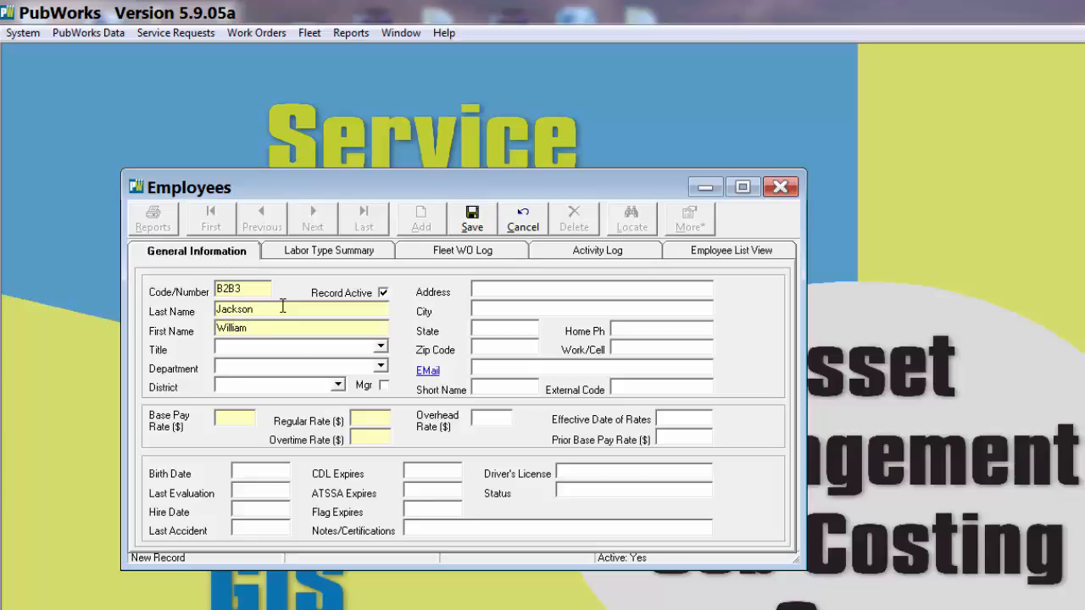
- Set the new employee's base pay rate to 12.00 so the regular and overtime rates are calculated
left_click(237, 419)
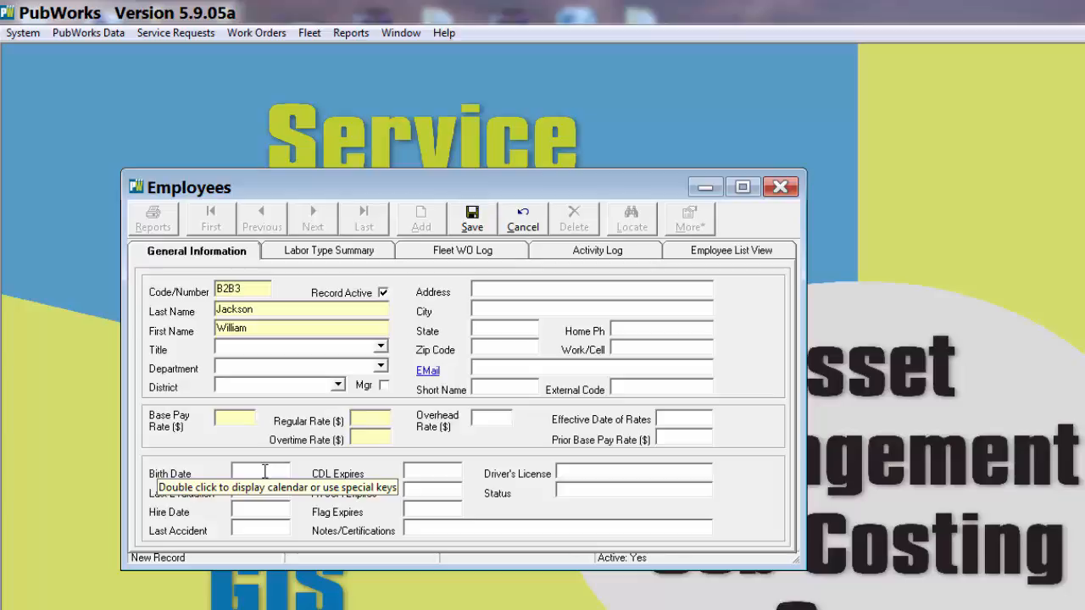
type("14")
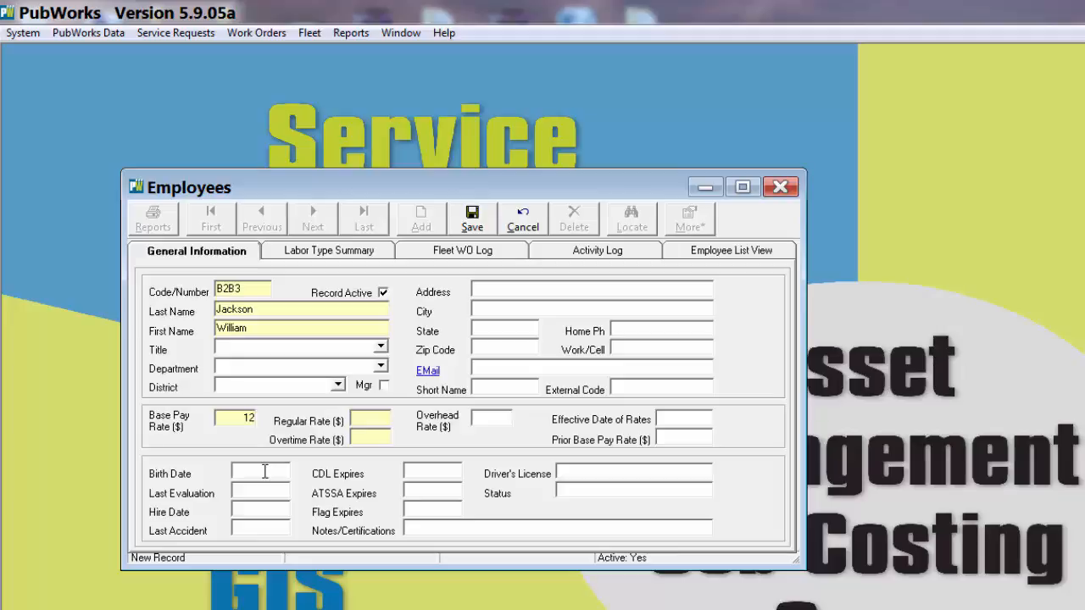
key("Tab")
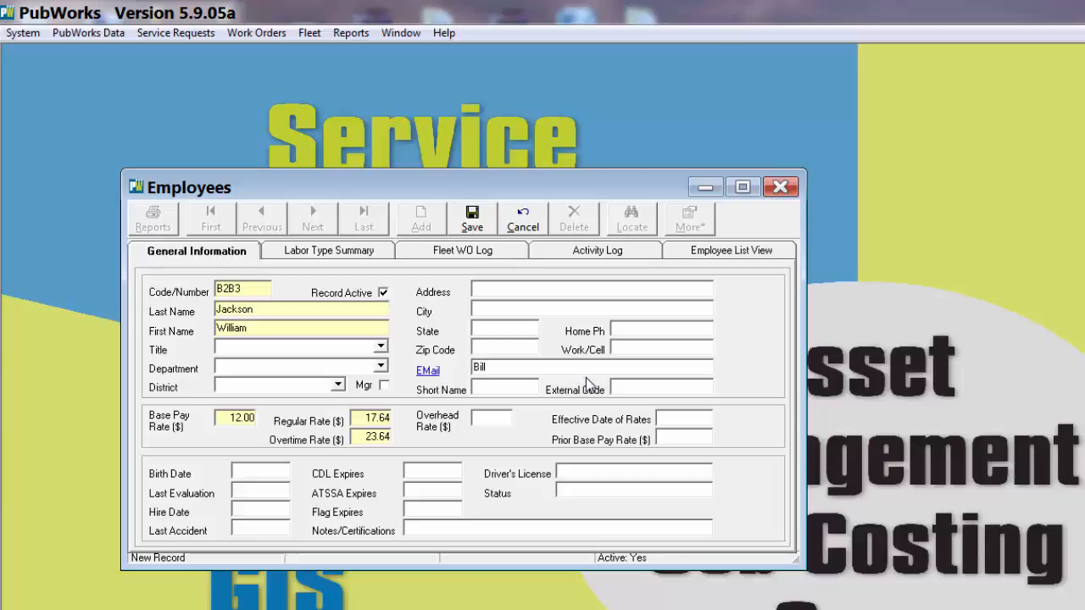
- Enter the new employee's work/cell phone number and save the employee record
left_click(639, 348)
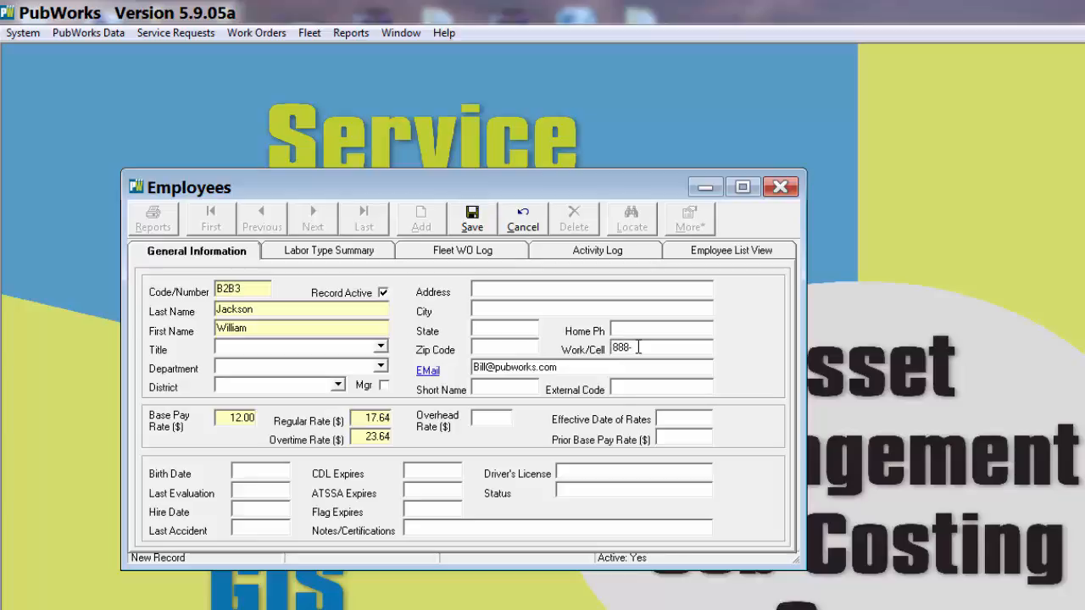
left_click(473, 218)
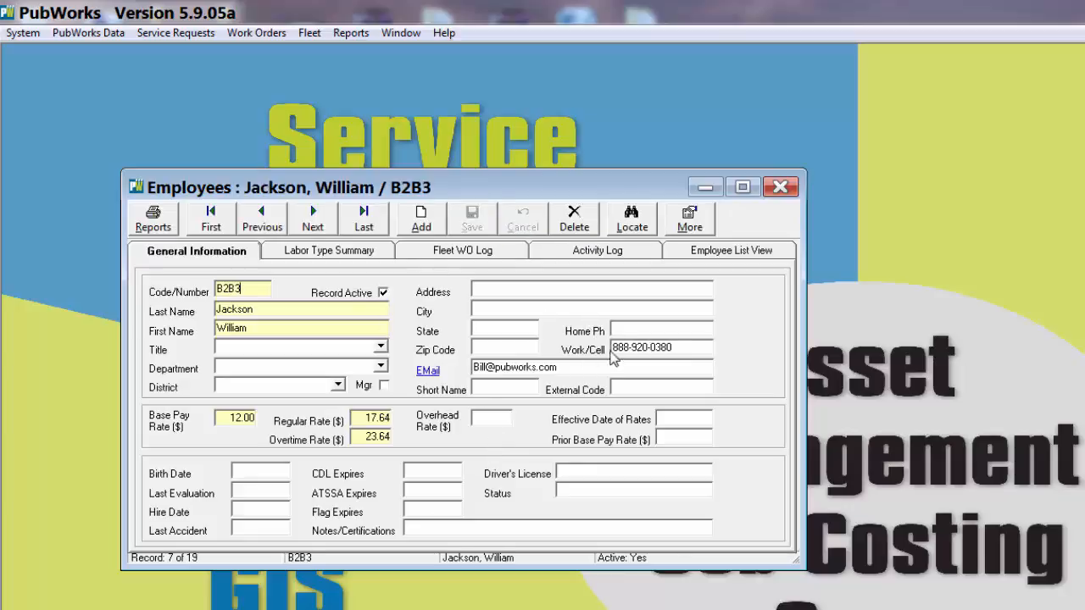
left_click_drag(691, 346, 454, 371)
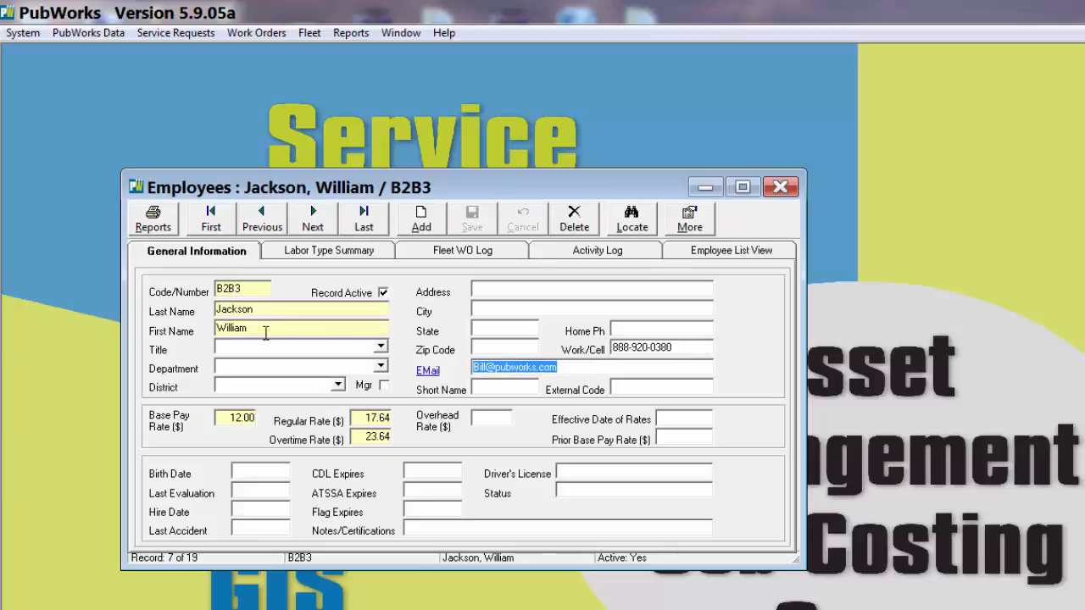
left_click(245, 284)
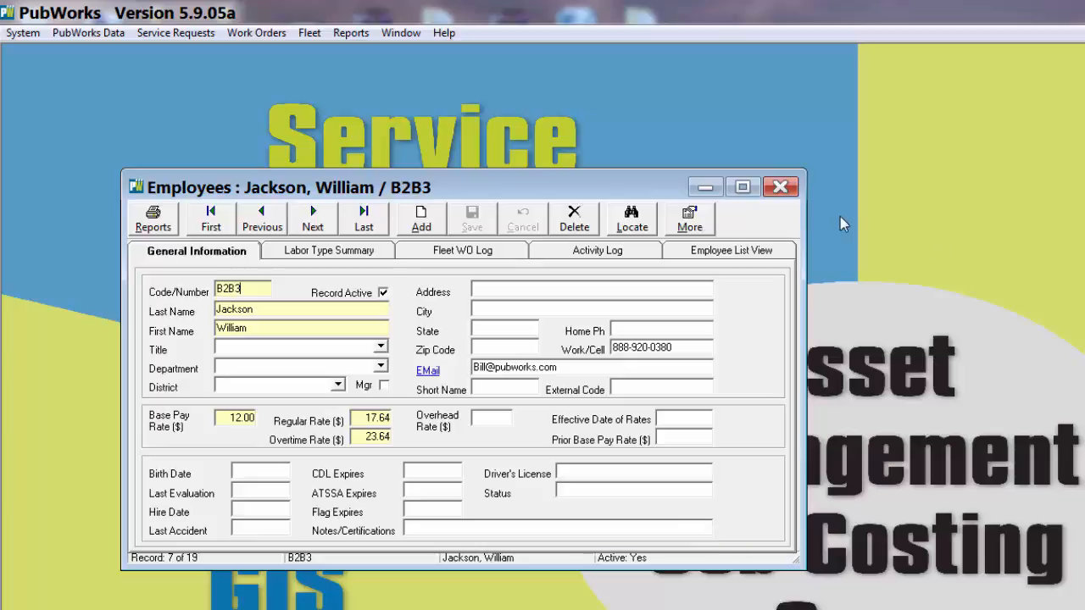
- Close the employee records and start a new user record in User Powers and Preferences
left_click(780, 187)
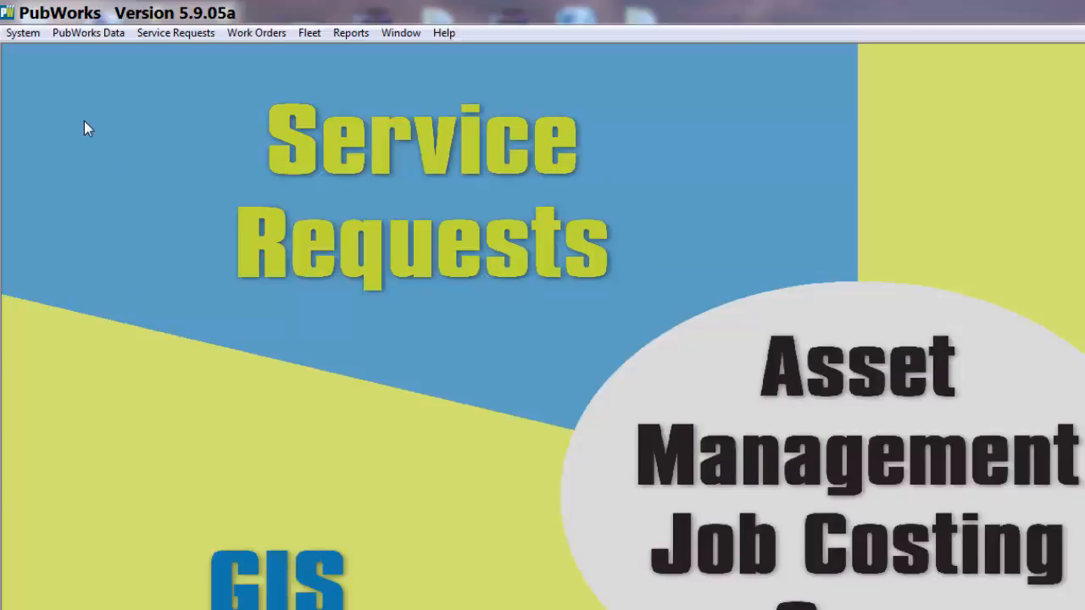
left_click(25, 35)
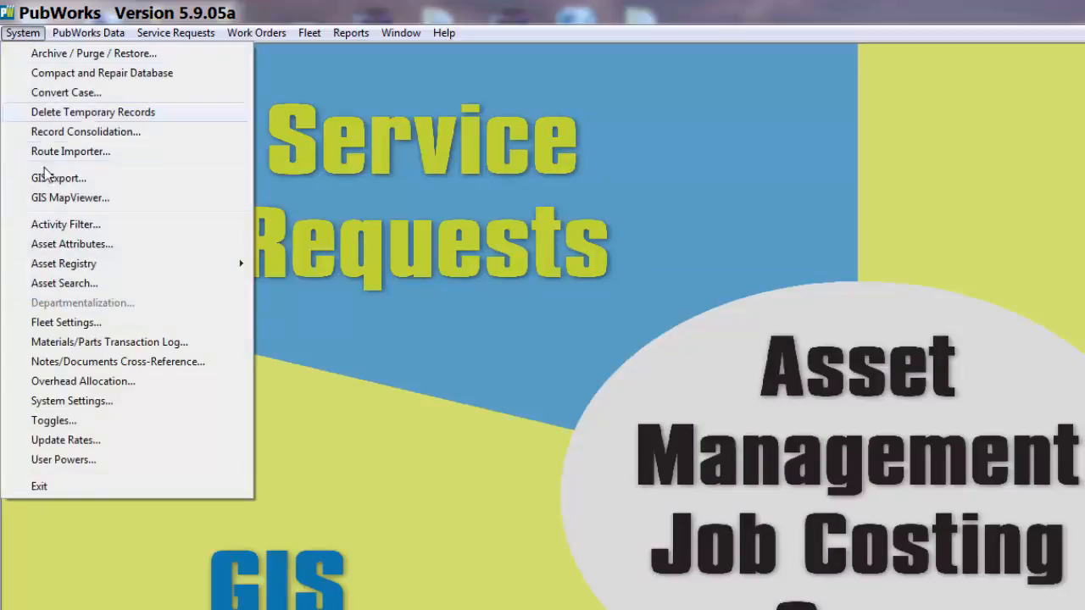
left_click(62, 457)
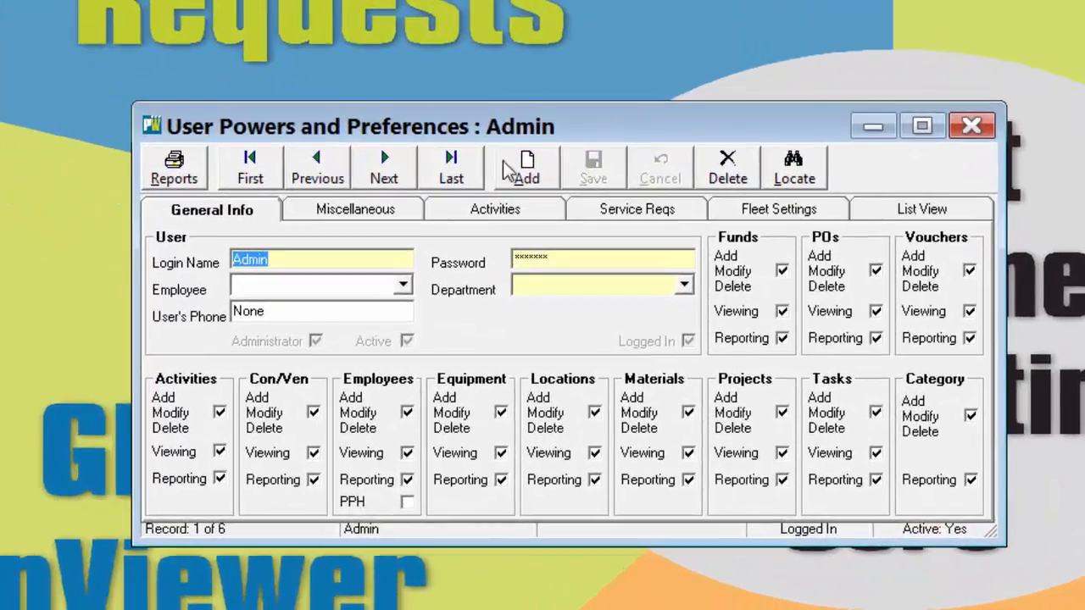
left_click(513, 212)
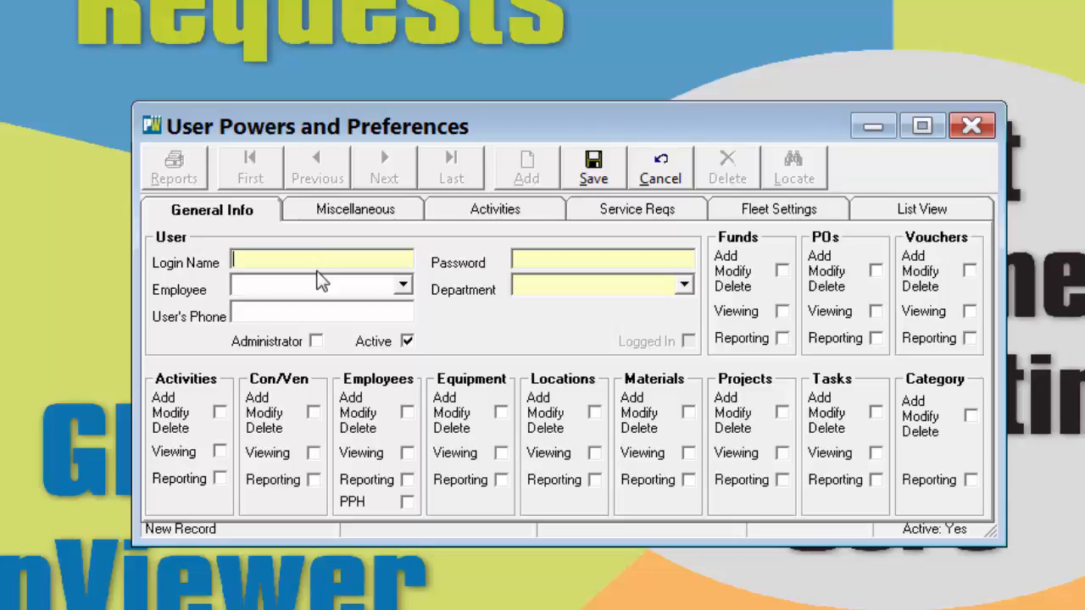
- Enter the login name and the password for the new user
type("Billy")
left_click(521, 256)
type("*****")
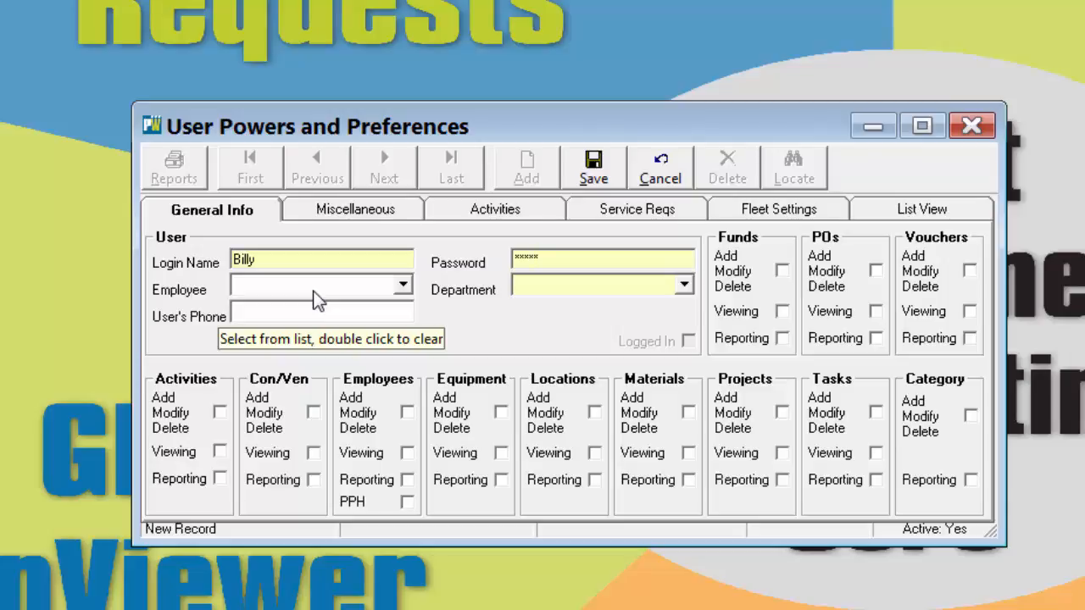
- Link the user to the newly created employee record and assign the Public Works department
left_click(403, 286)
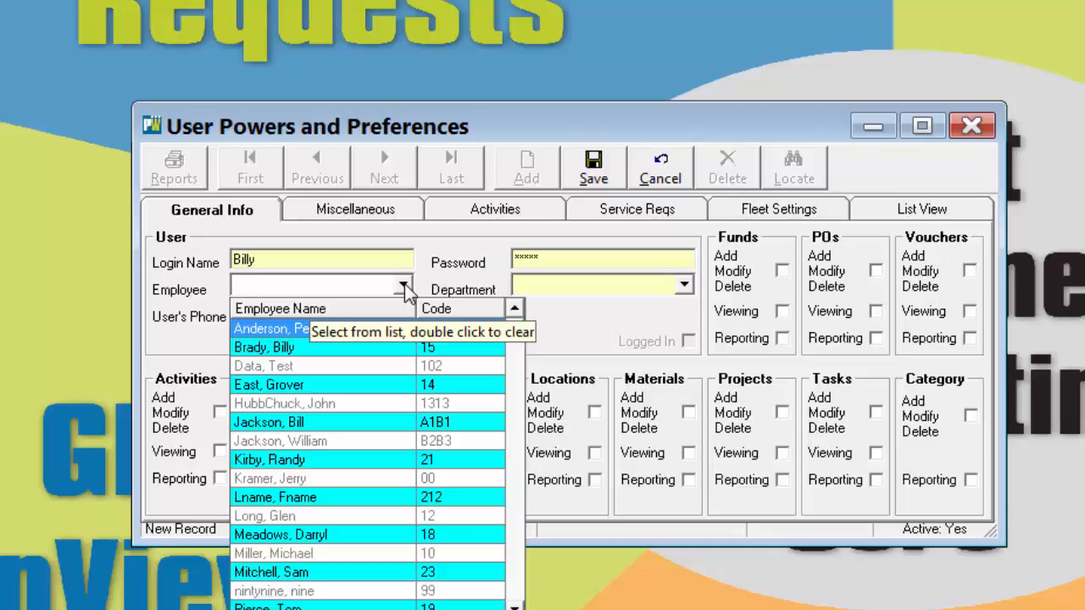
left_click(359, 442)
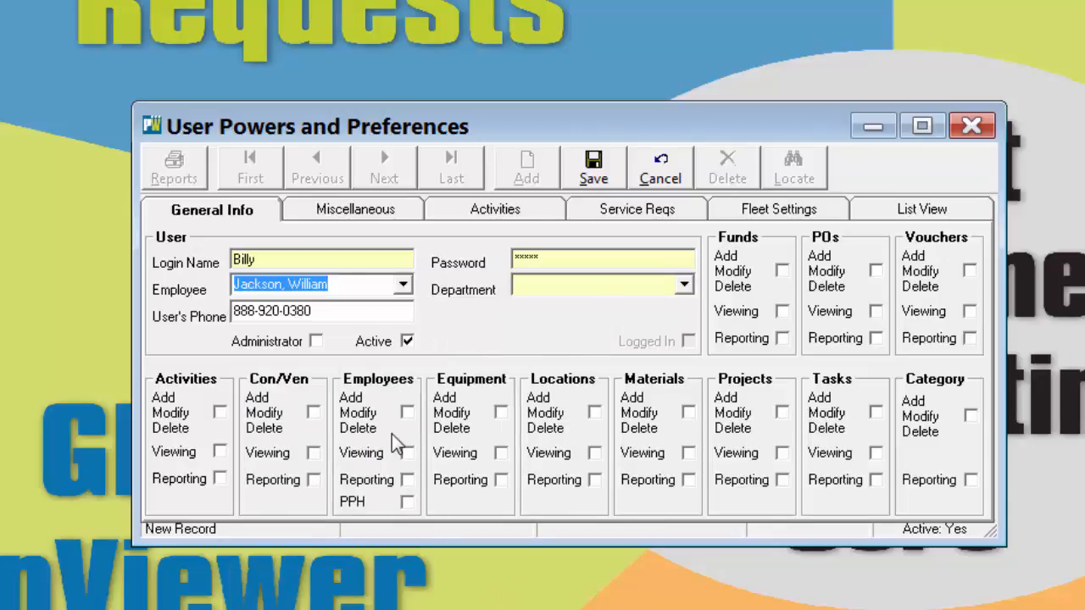
left_click(682, 283)
left_click(537, 402)
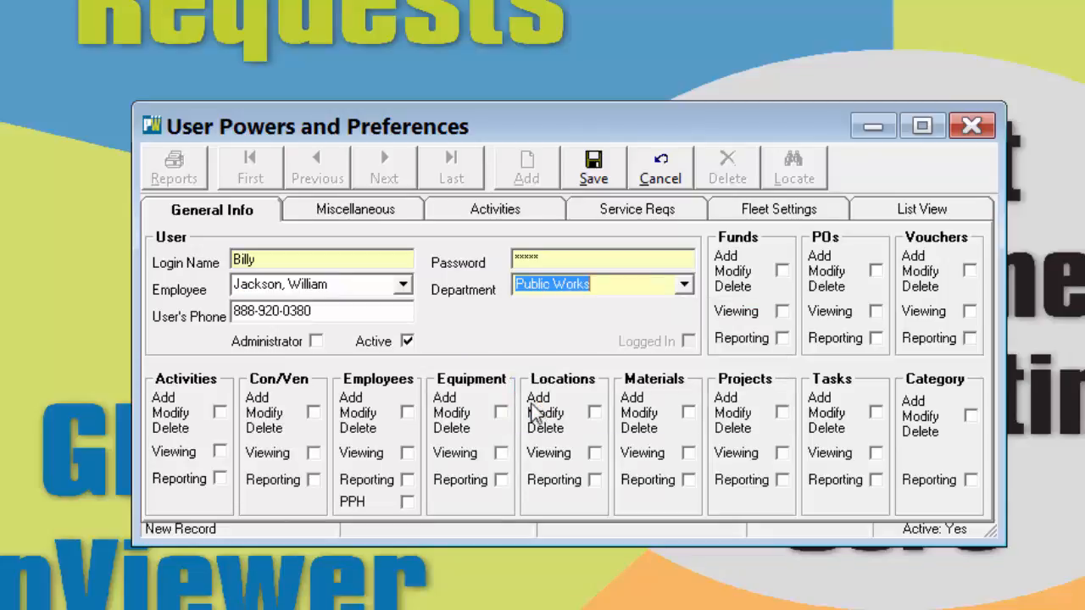
- Grant the user add, modify and delete rights for Activities, Con/Ven, Employees, Equipment, Locations, Materials, Projects, Tasks and Category, and save the record
left_click(221, 413)
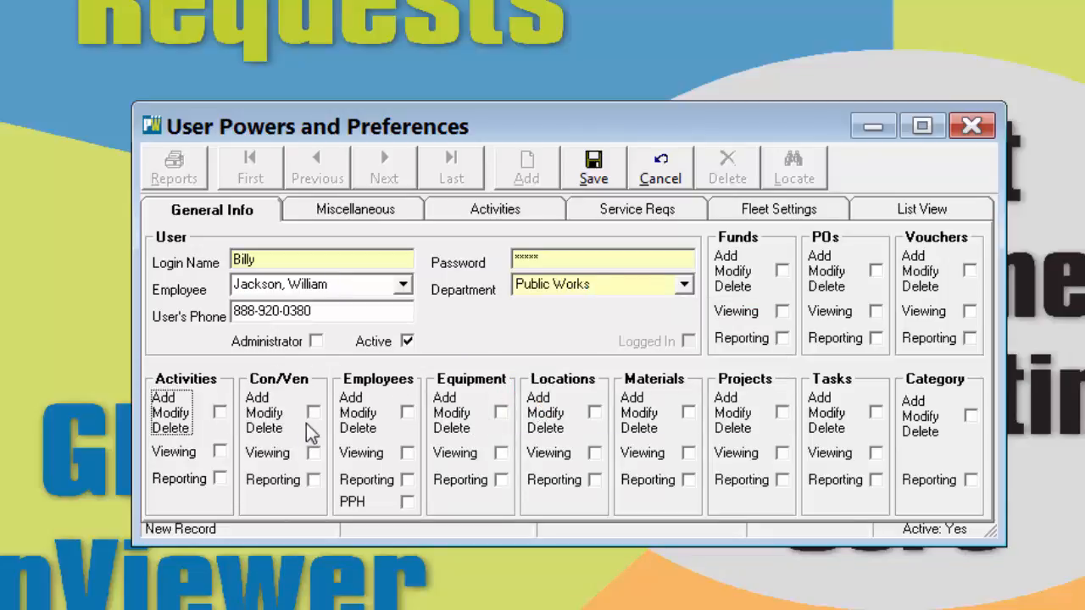
left_click(220, 413)
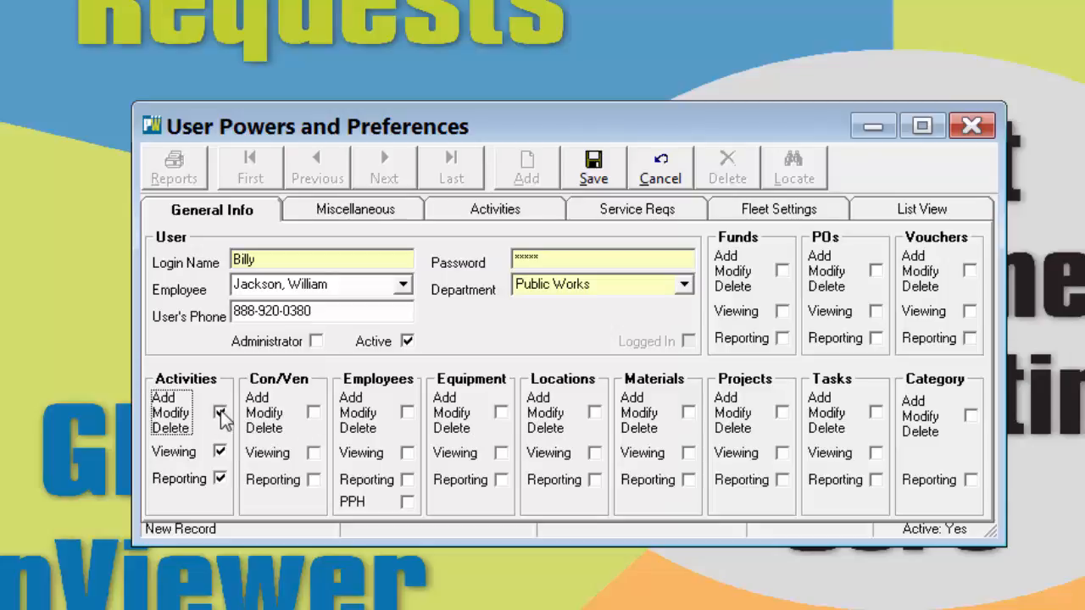
left_click(313, 413)
left_click(407, 413)
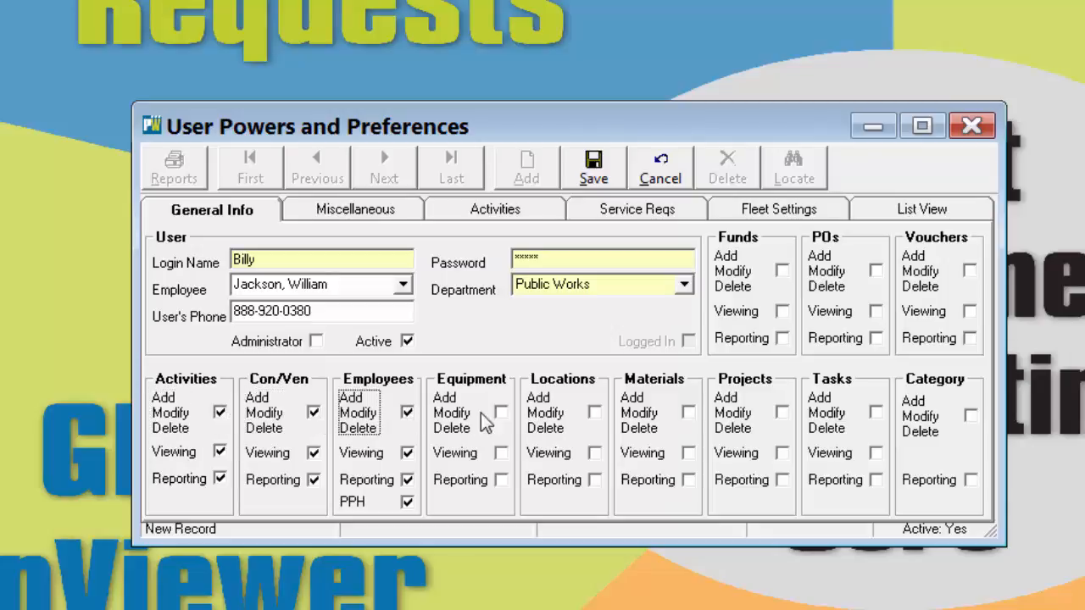
left_click(501, 413)
left_click(595, 412)
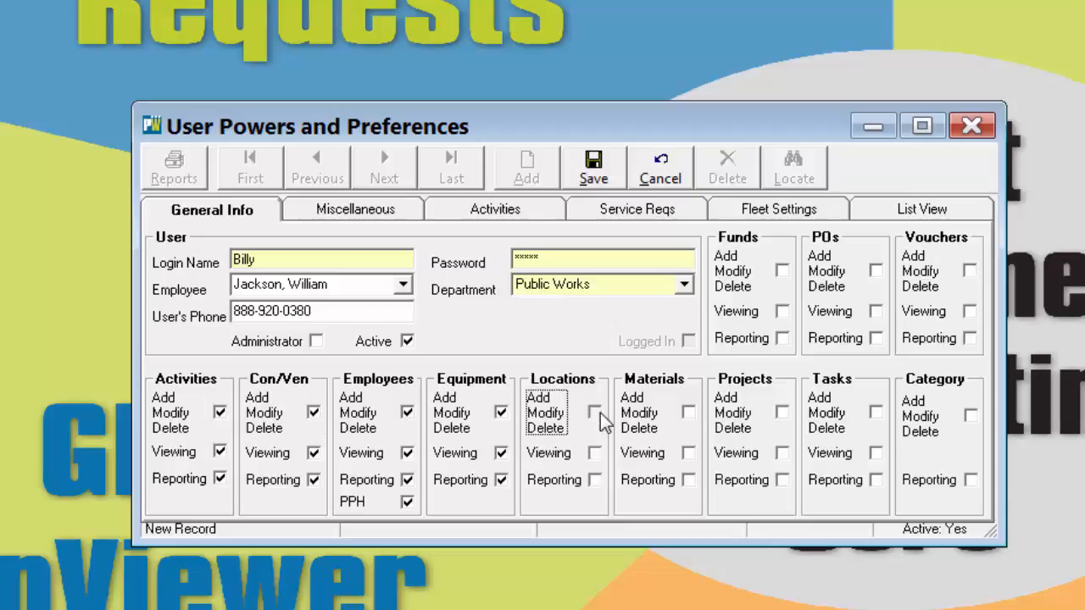
left_click(687, 412)
left_click(781, 413)
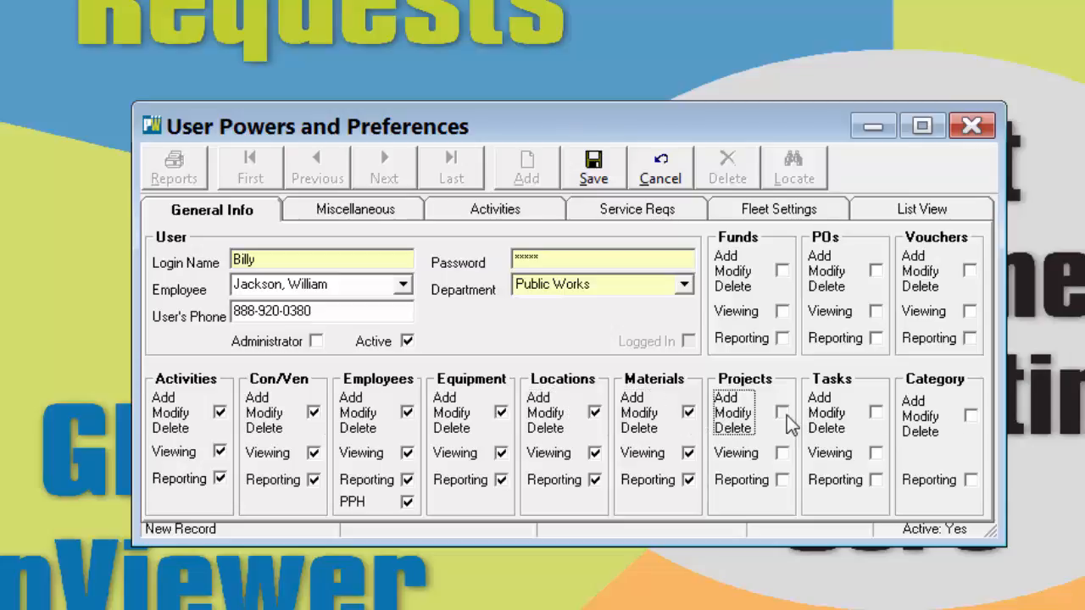
left_click(875, 413)
left_click(971, 416)
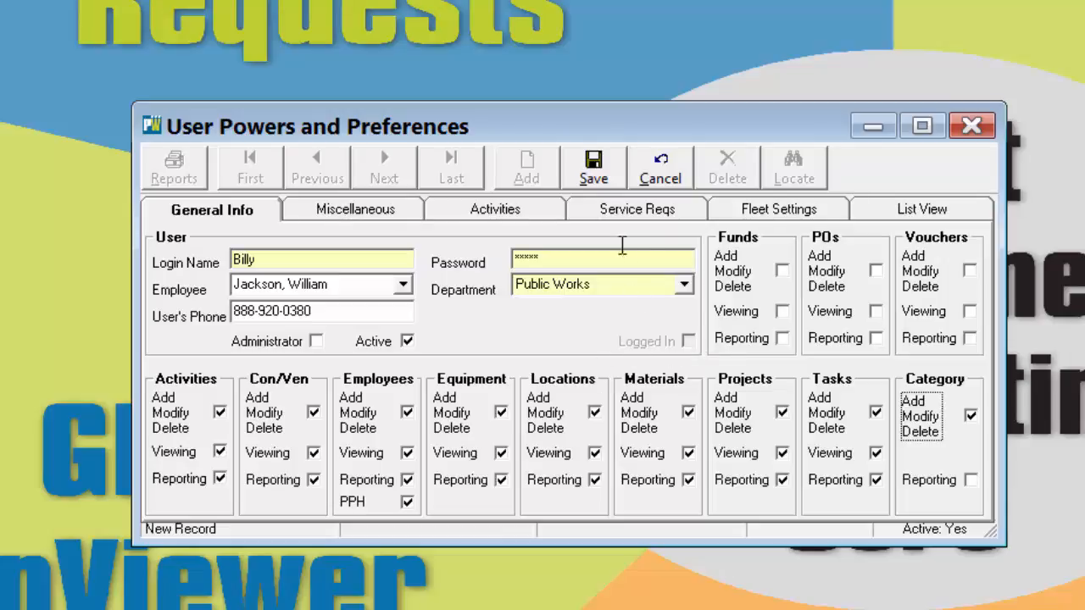
left_click(594, 167)
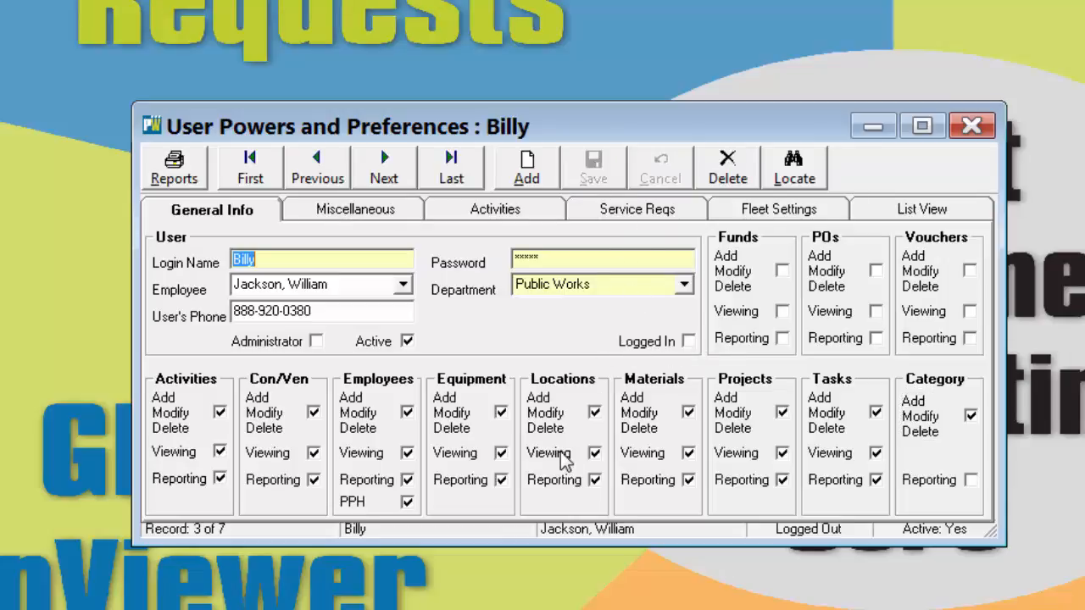